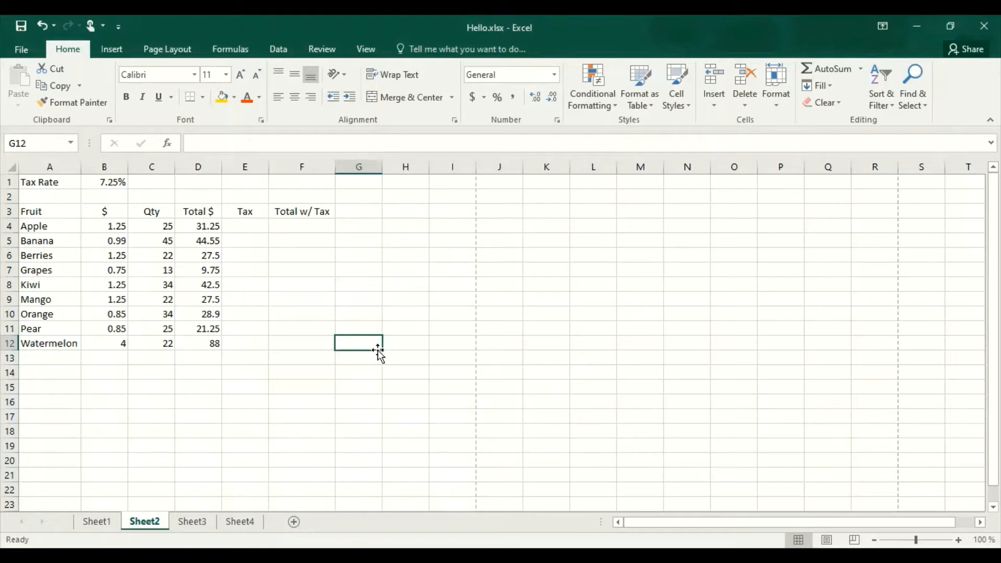
Calculate the Apple row's tax in E4 with the formula =B1*D4.
left_click(247, 227)
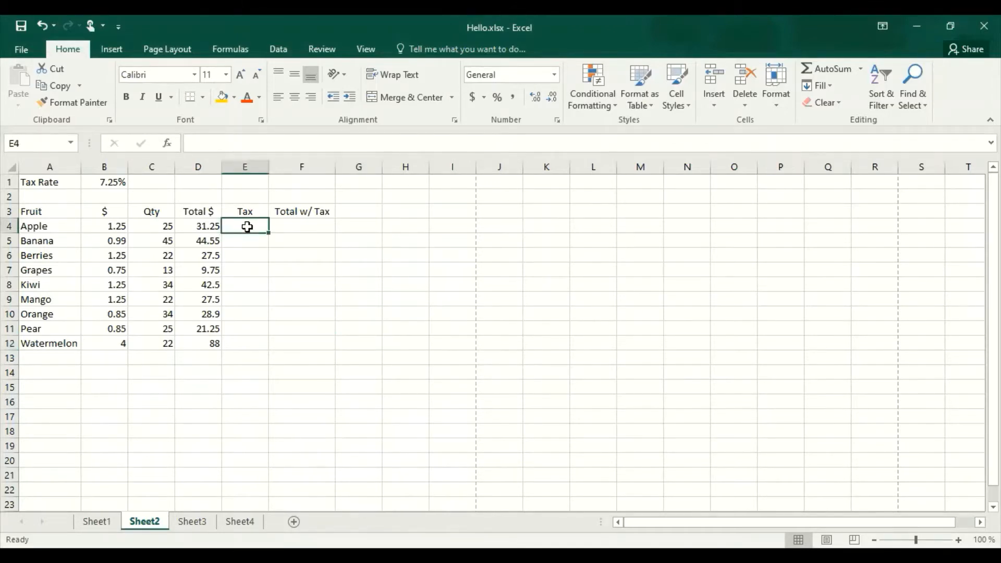
type("=")
left_click(119, 181)
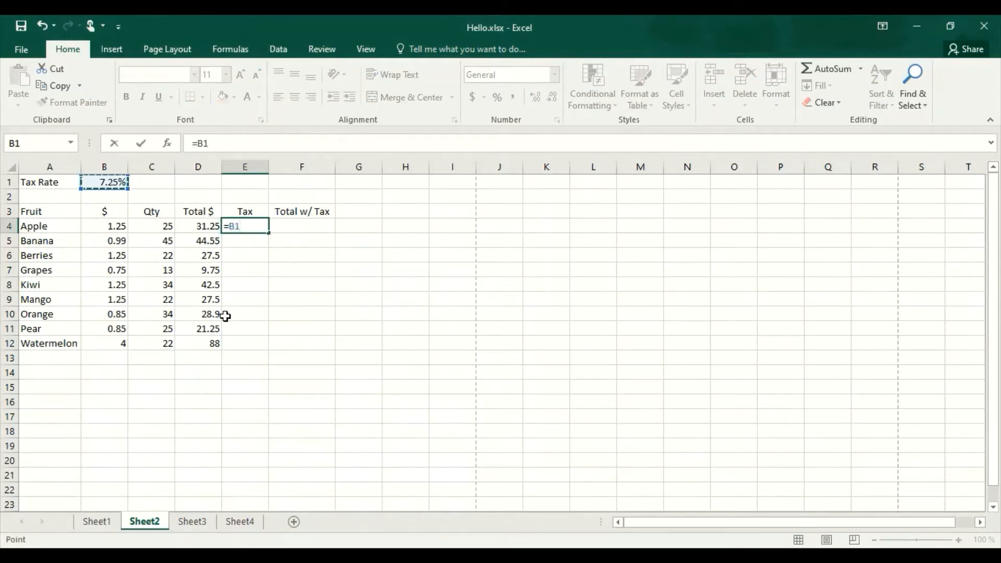
type("*")
left_click(207, 224)
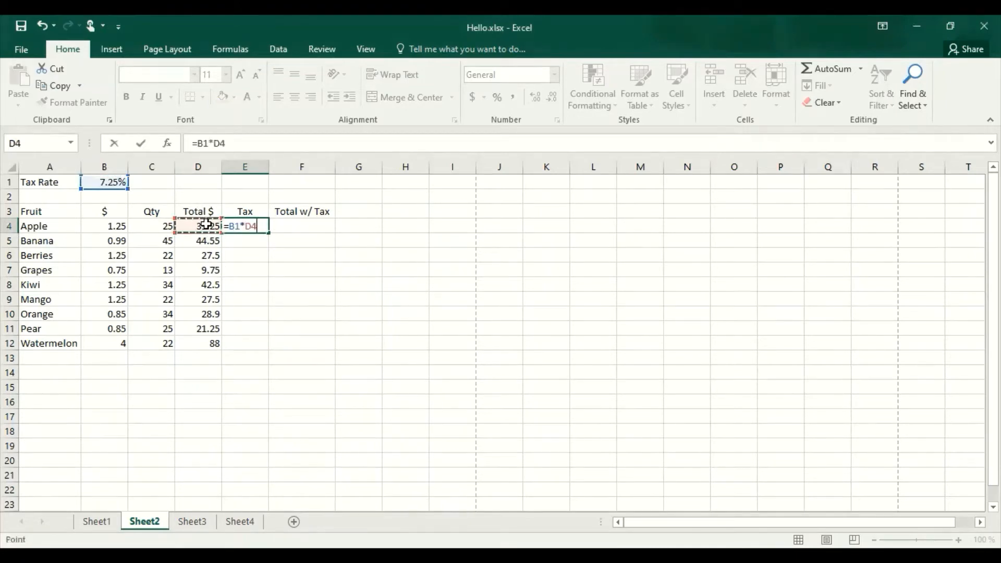
key("Return")
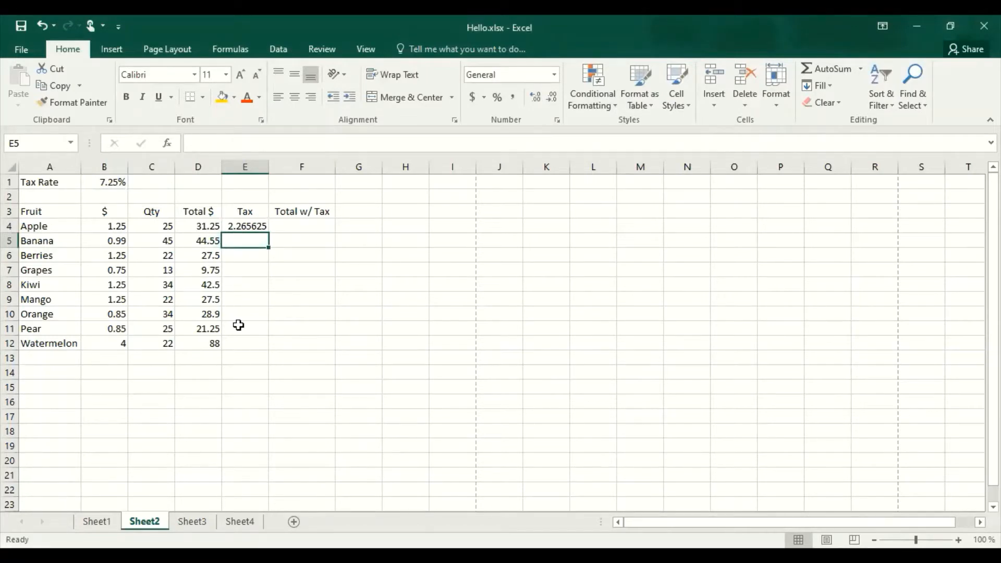
Fill the tax formula from E4 down through the Watermelon row in E12.
left_click(257, 228)
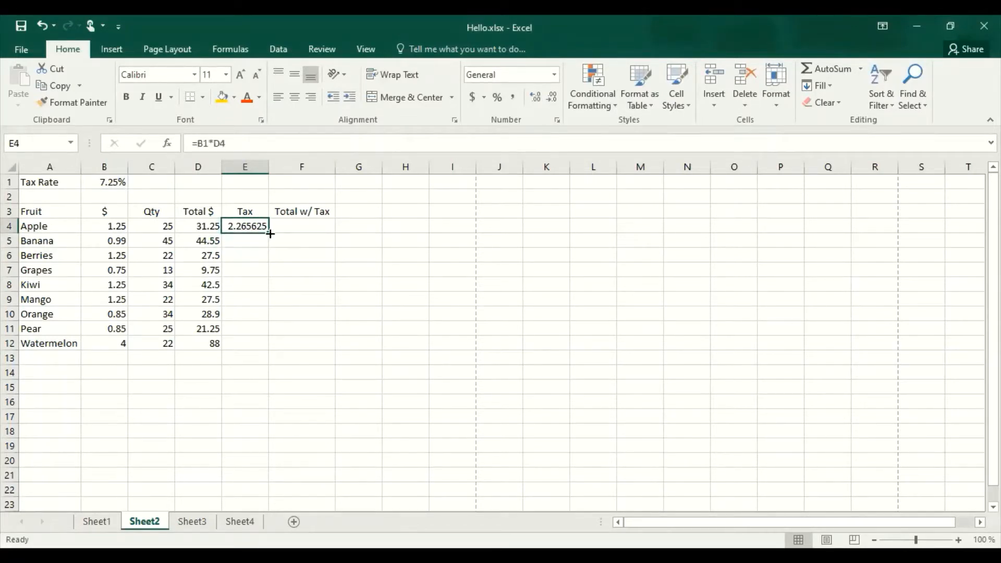
left_click_drag(270, 234, 301, 359)
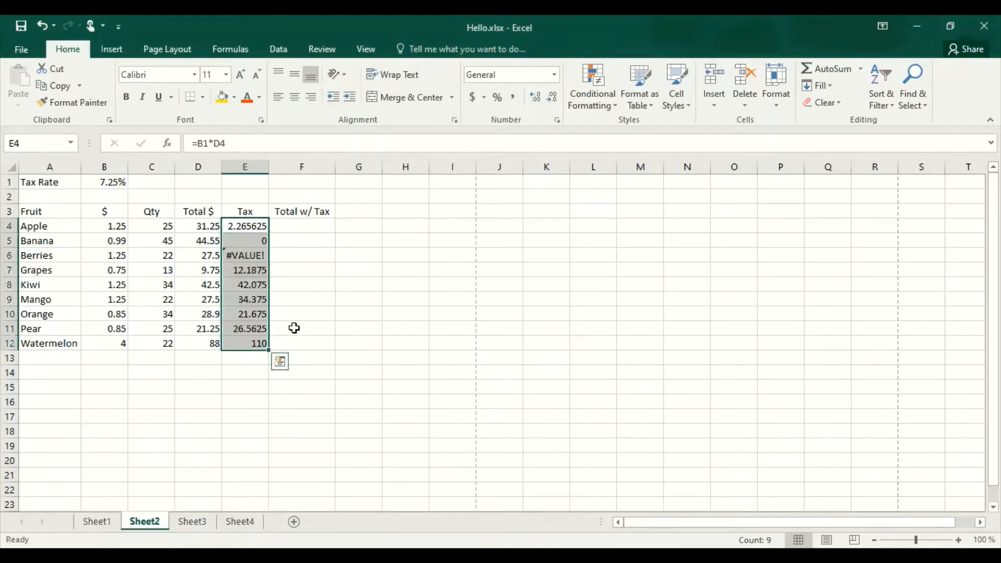
left_click(293, 328)
Inspect the cell references of the copied tax formula in the Grapes row, leaving the cell without edits.
double_click(243, 268)
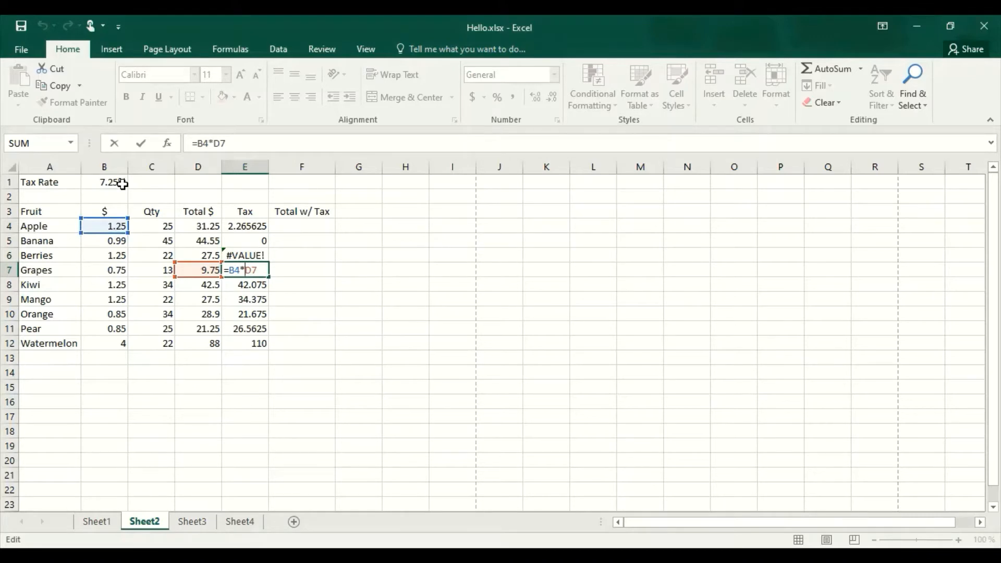
left_click(246, 227)
left_click(297, 284)
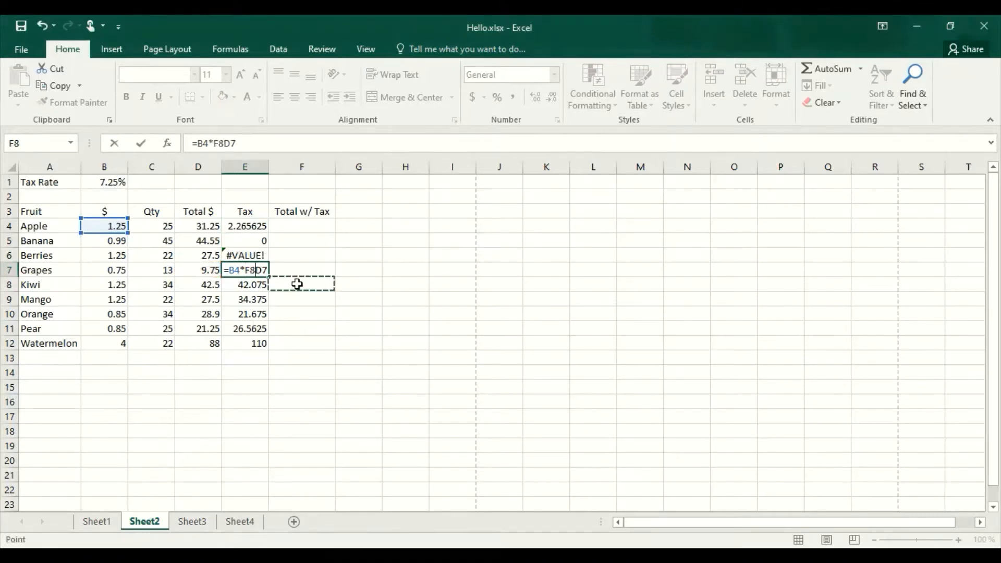
key("Escape")
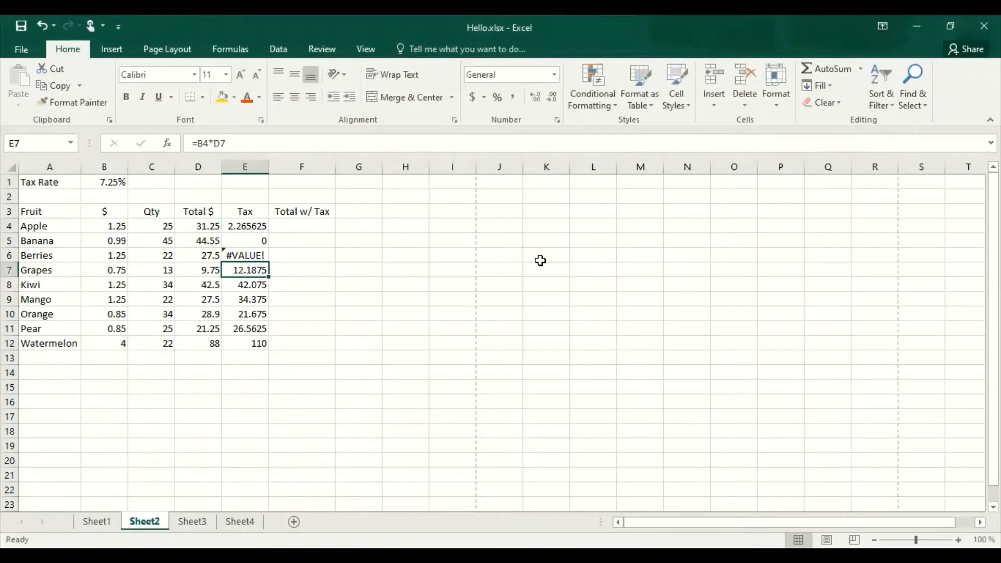
Make the tax rate reference absolute in E4 so the formula reads =$B$1*D4.
double_click(255, 226)
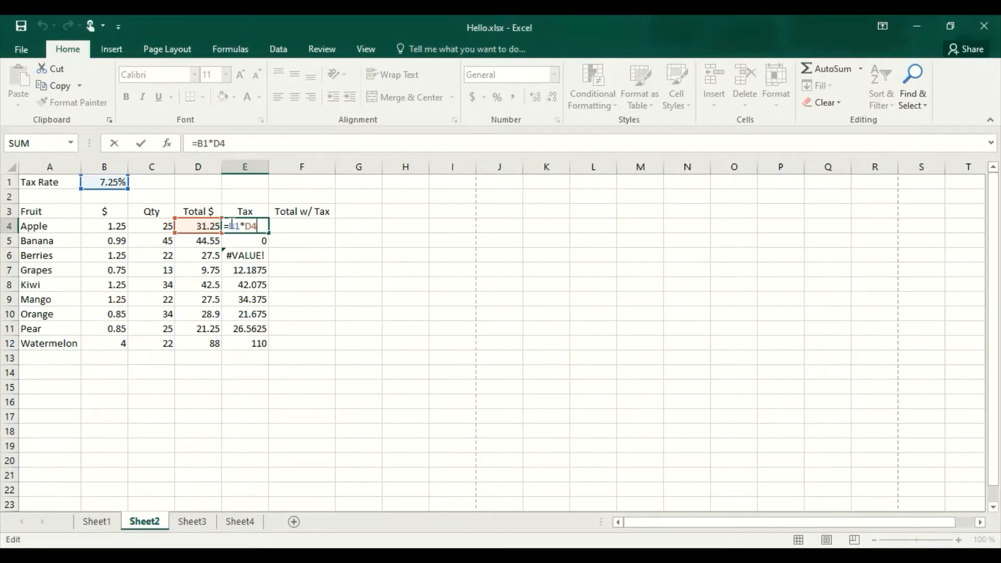
double_click(234, 226)
type("$B")
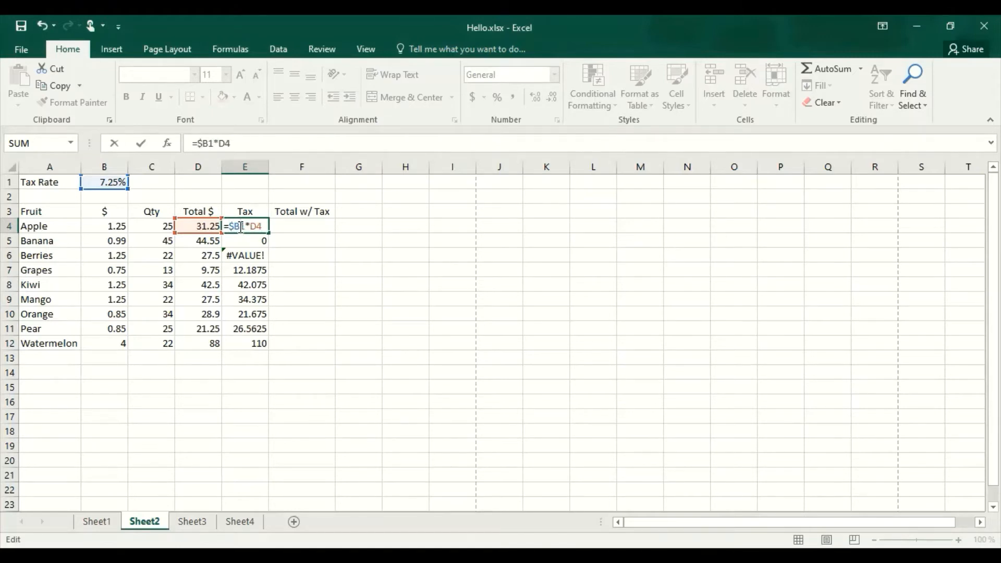
type("$")
key("Return")
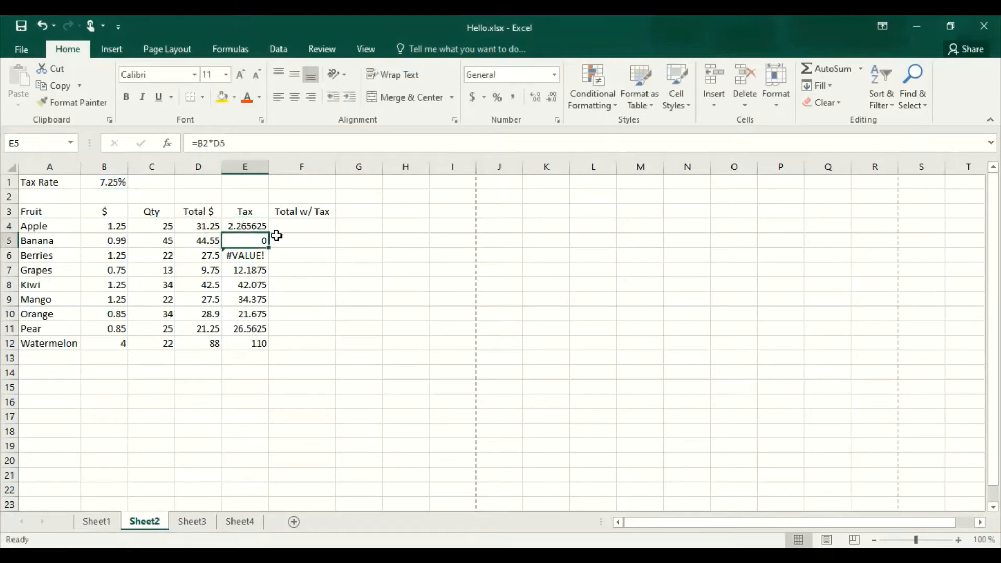
Fill the corrected tax formula from E4 down to E12 and check the copied formula in the Kiwi row.
left_click(263, 228)
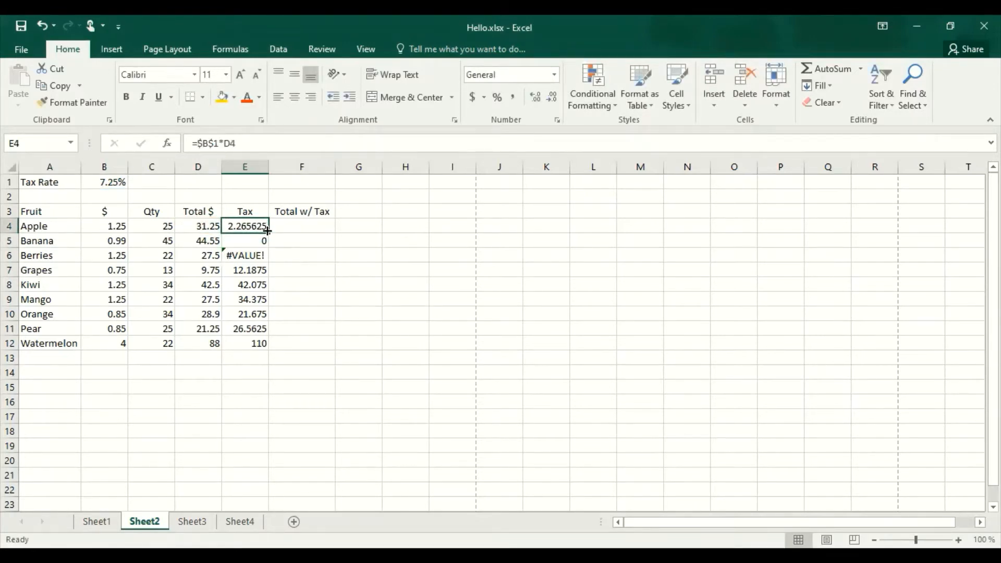
left_click_drag(267, 231, 268, 346)
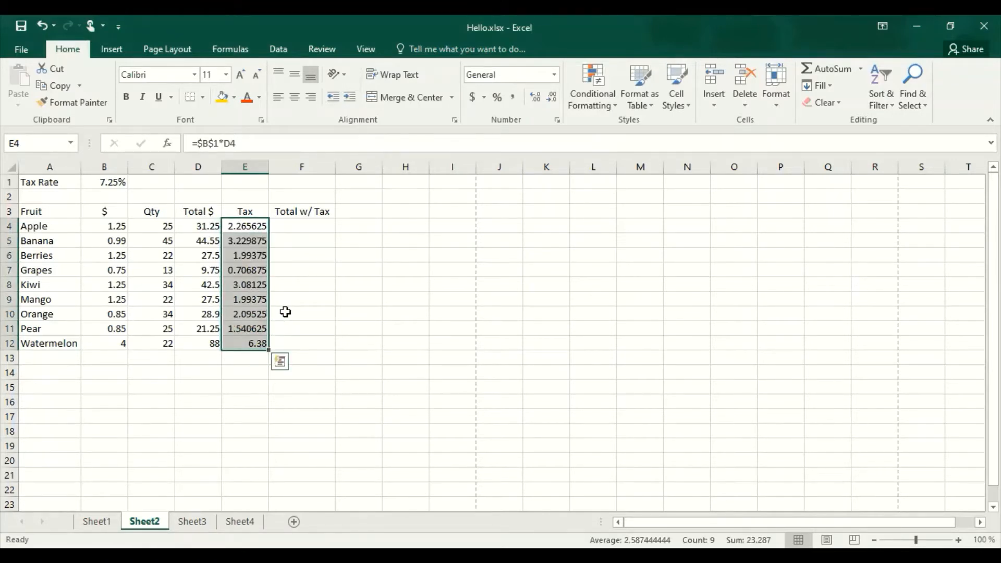
left_click(286, 312)
double_click(251, 286)
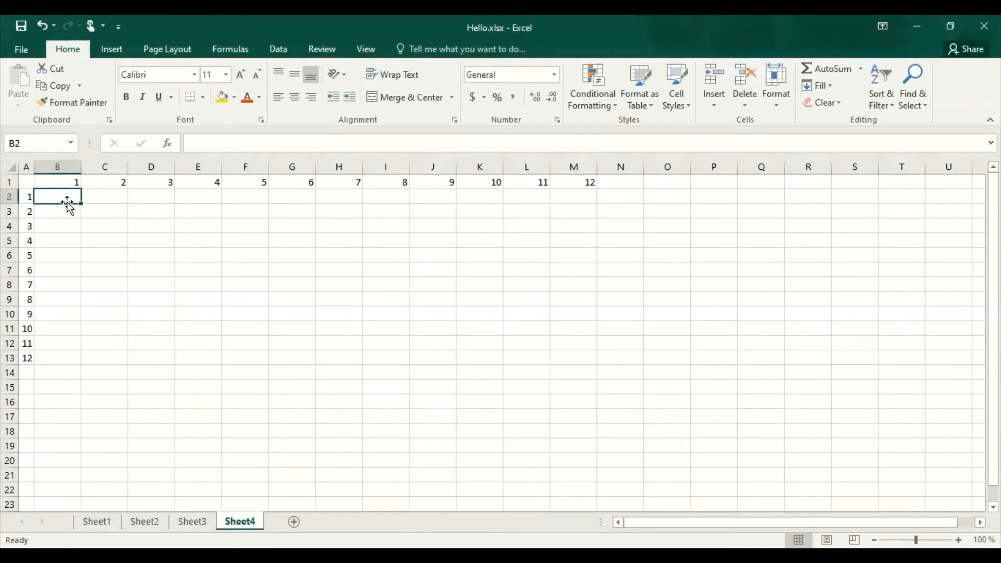
On Sheet4, enter the formula =A2*B1 in B2, the first cell of the multiplication table.
type("=")
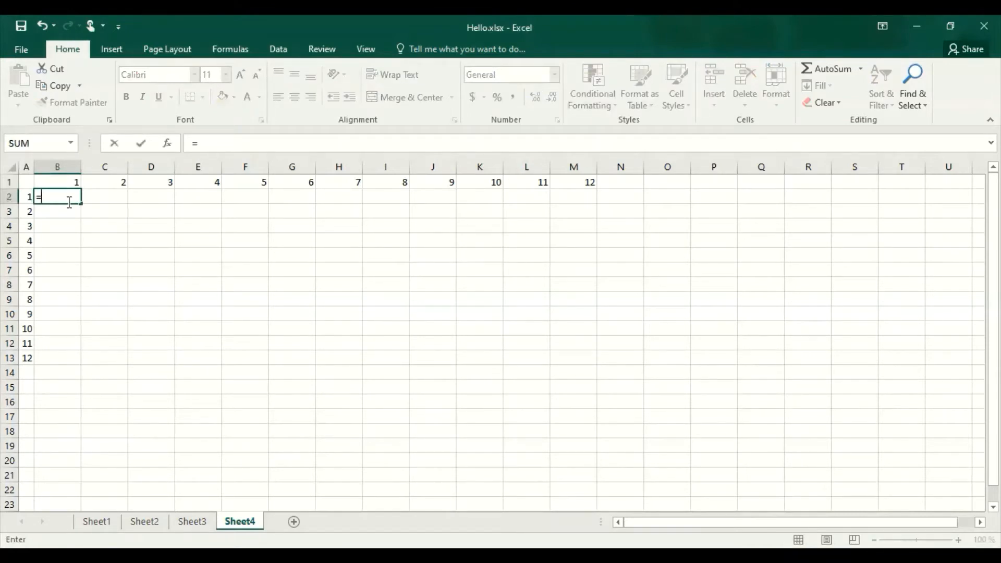
left_click(25, 197)
type("*")
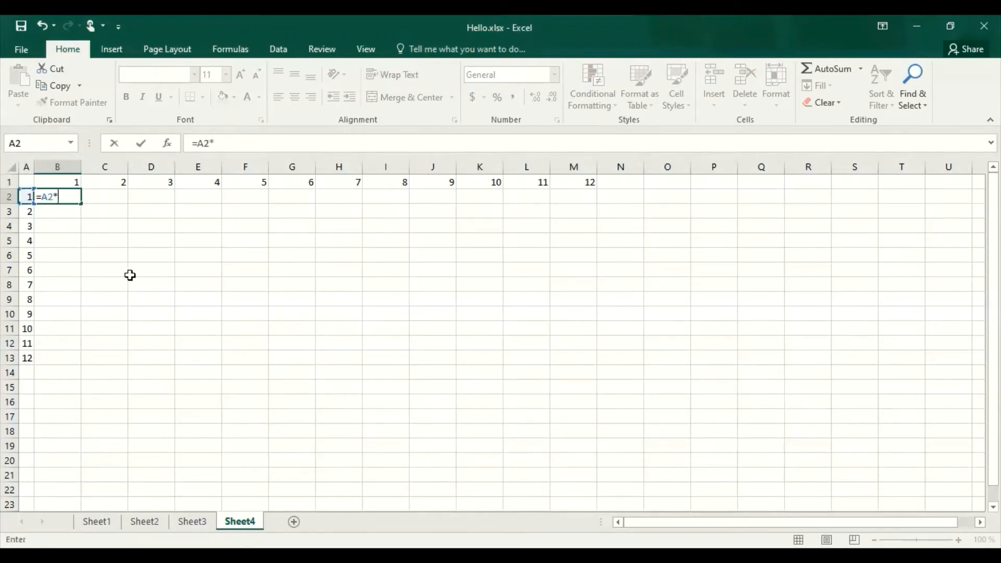
left_click(55, 182)
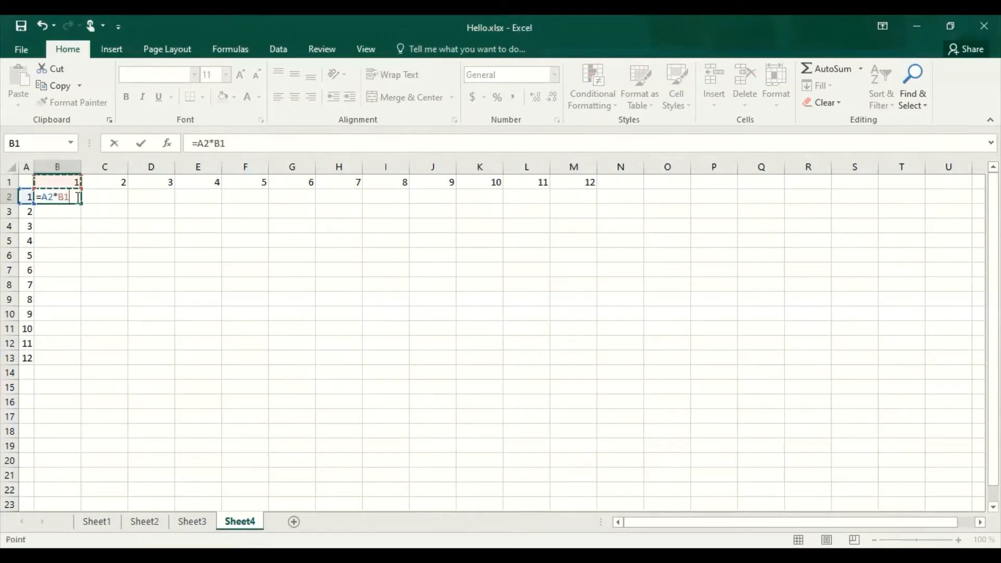
key("Return")
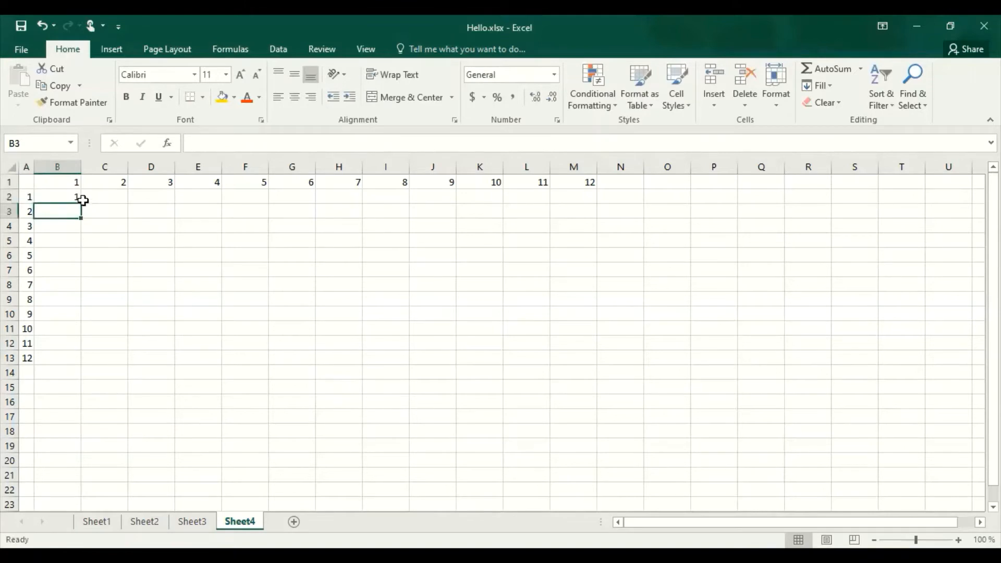
Try filling the B2 formula across row 2 to M2, and undo the fill.
left_click(82, 197)
left_click_drag(81, 204, 594, 206)
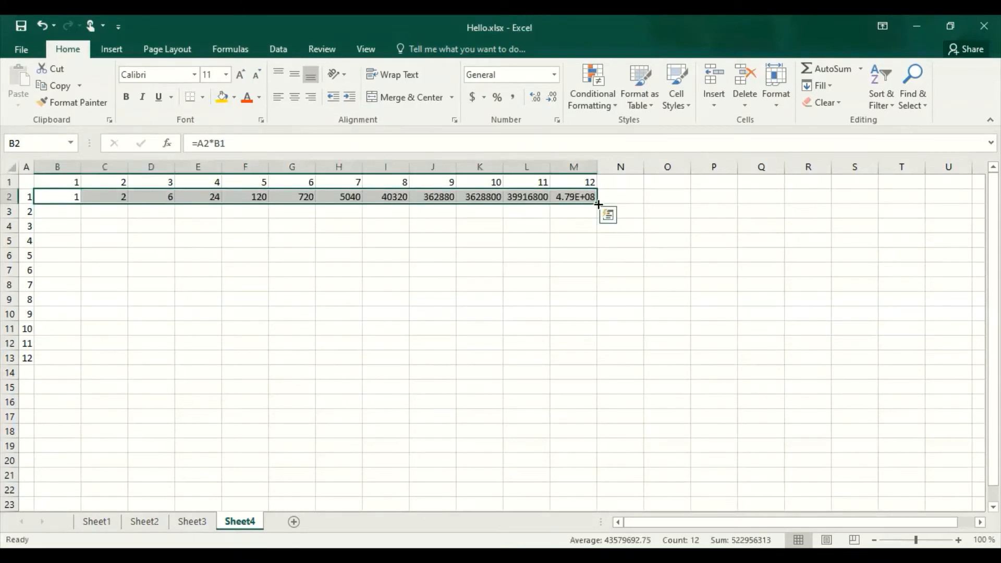
key("ctrl+z")
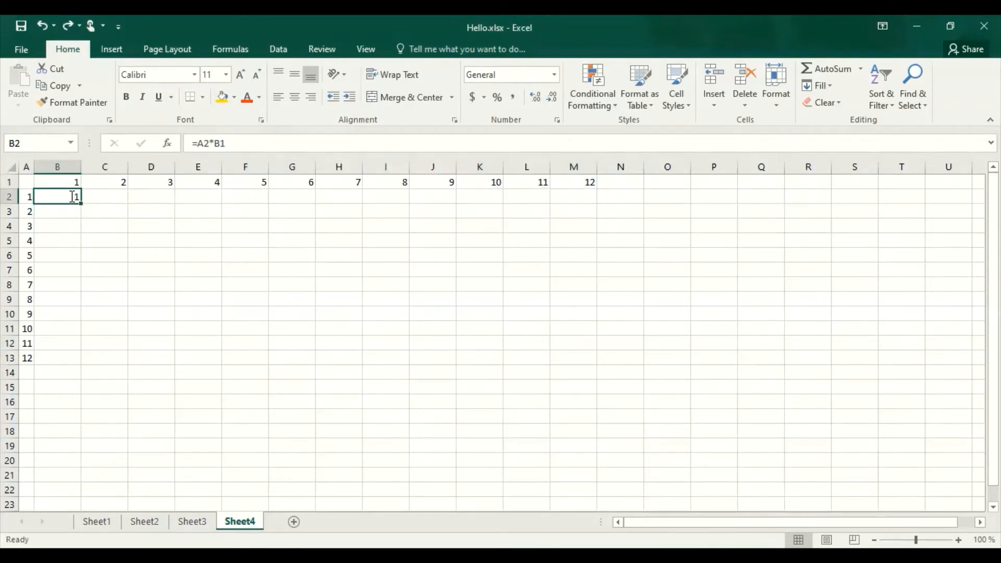
Change the B2 formula to mixed references, =$A2*B$1, locking column A and row 1.
double_click(72, 197)
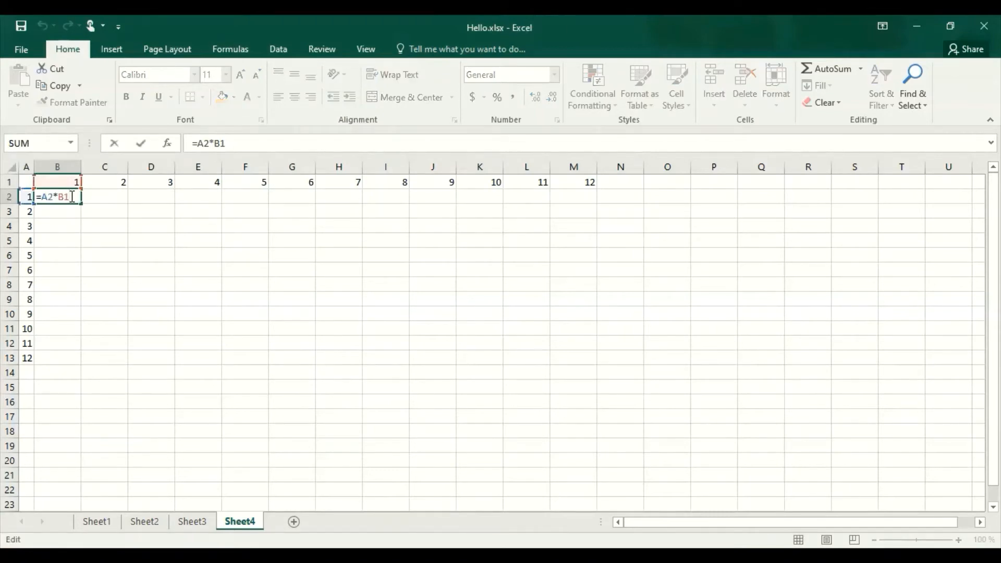
left_click(44, 200)
type("$")
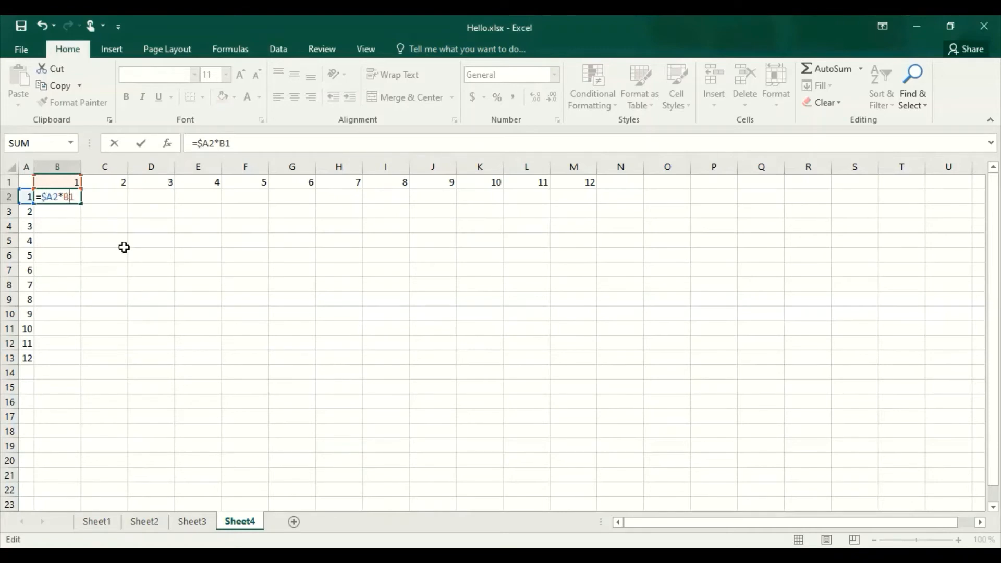
key("F4")
key("F4")
key("Return")
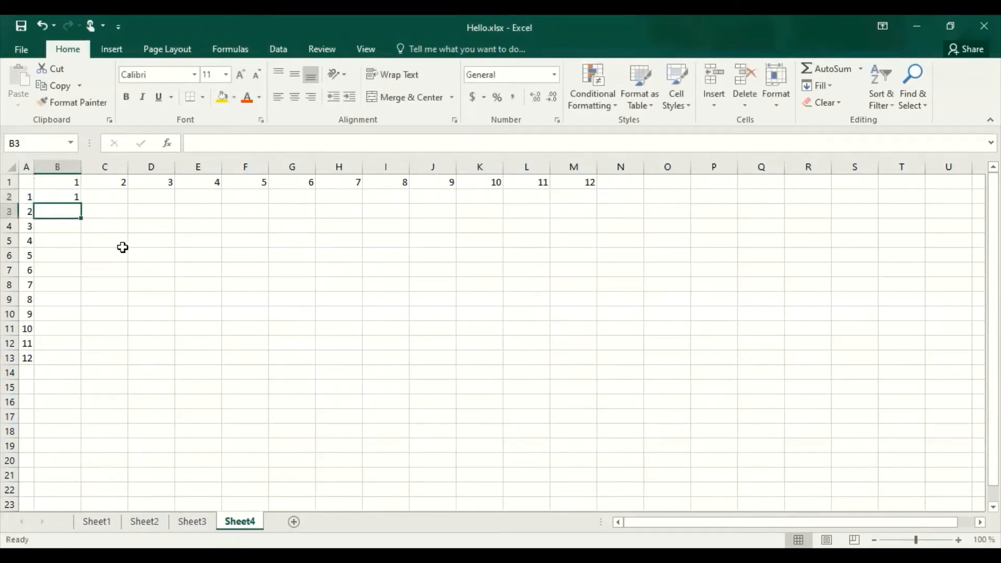
Fill the B2 formula across to M2 and down to row 13 to complete the multiplication table.
left_click(69, 197)
left_click_drag(81, 203, 598, 211)
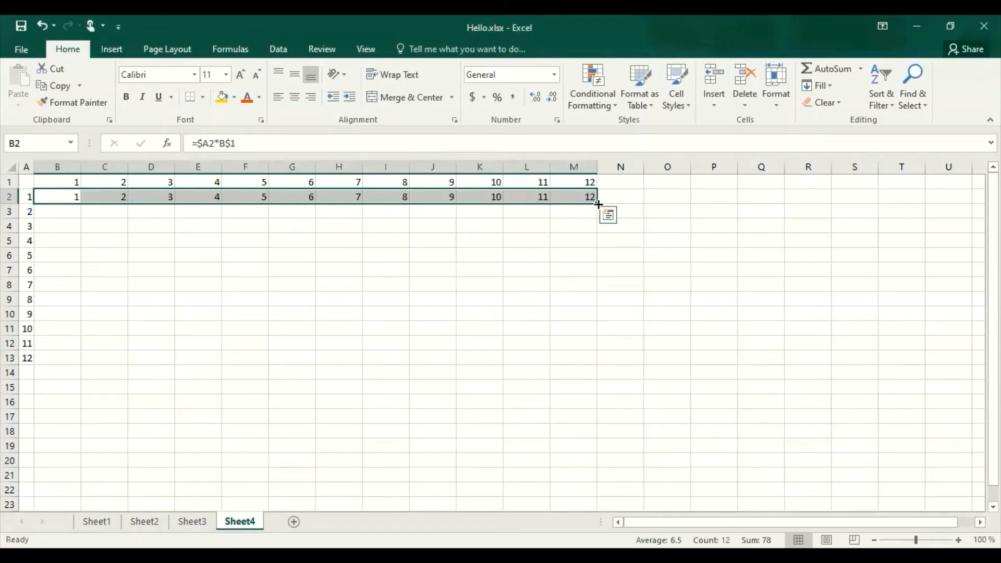
left_click_drag(598, 204, 590, 367)
key("Escape")
left_click_drag(598, 202, 594, 367)
left_click(655, 405)
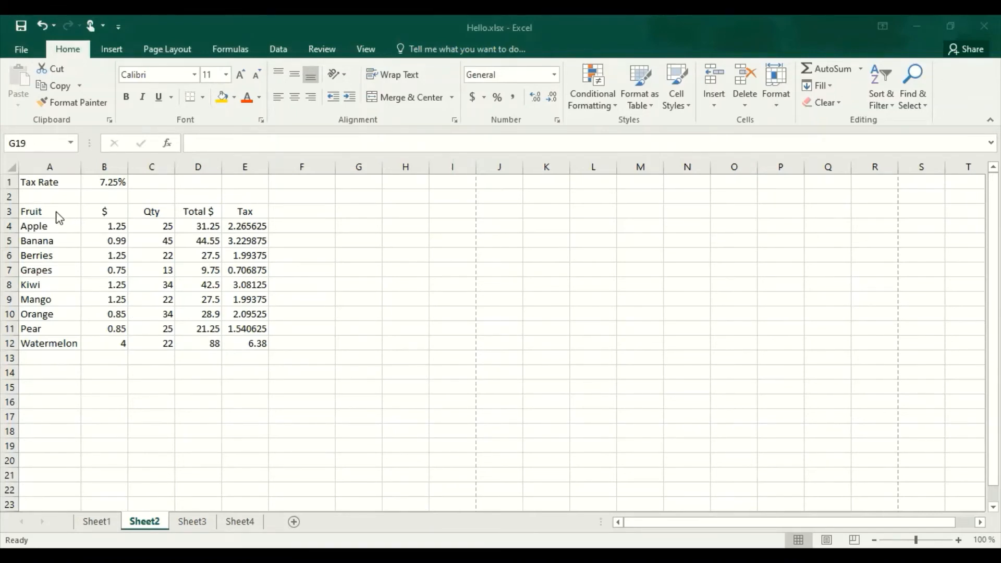
On Sheet2, insert a 2-D clustered column chart from the fruit data in A3:D12.
left_click(40, 210)
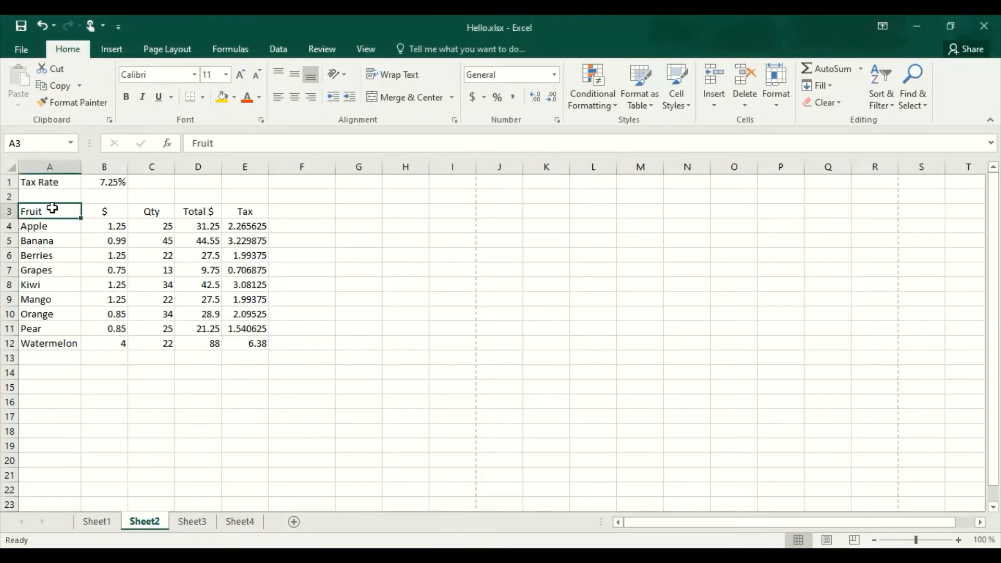
left_click_drag(40, 211, 211, 346)
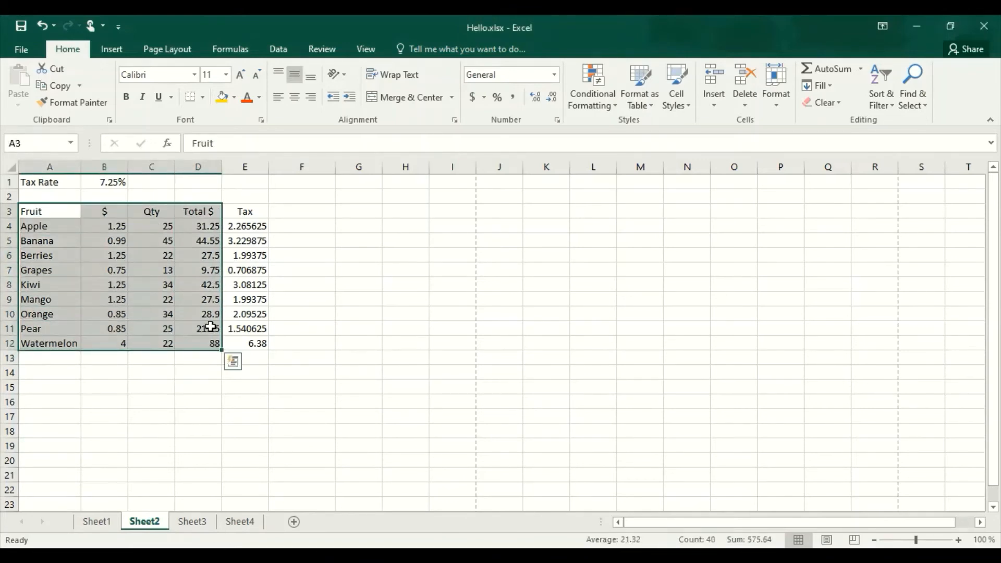
left_click(119, 49)
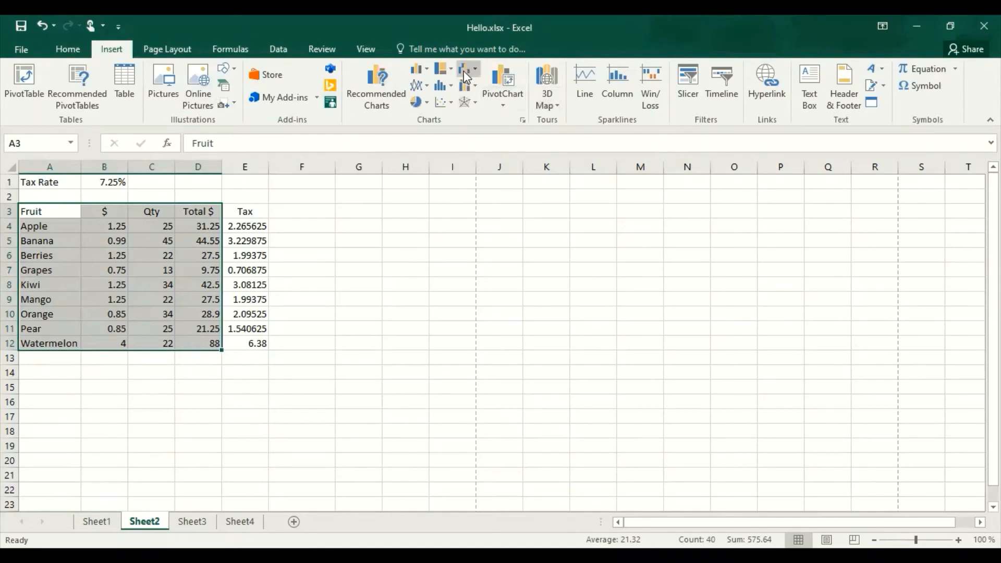
left_click(499, 104)
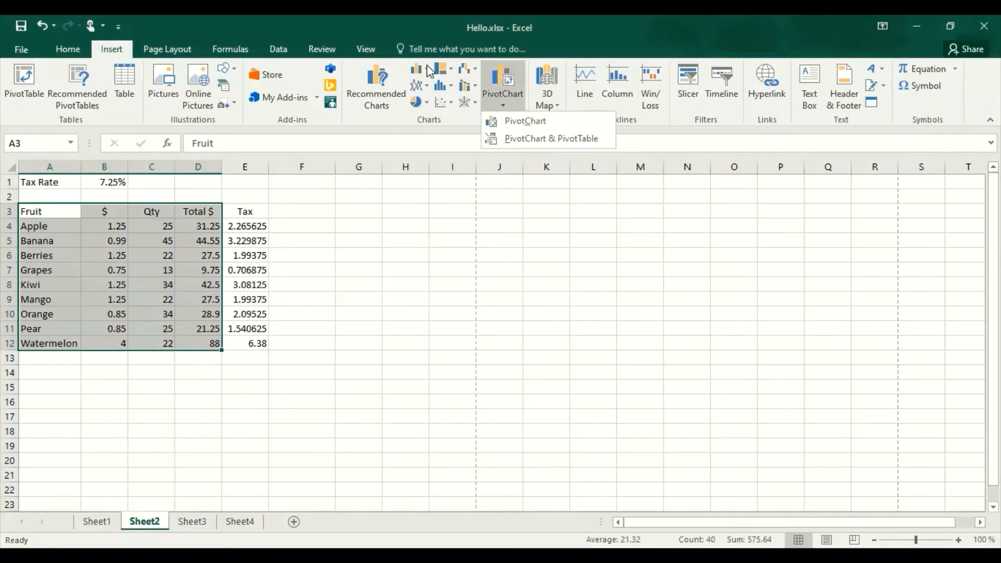
left_click(430, 70)
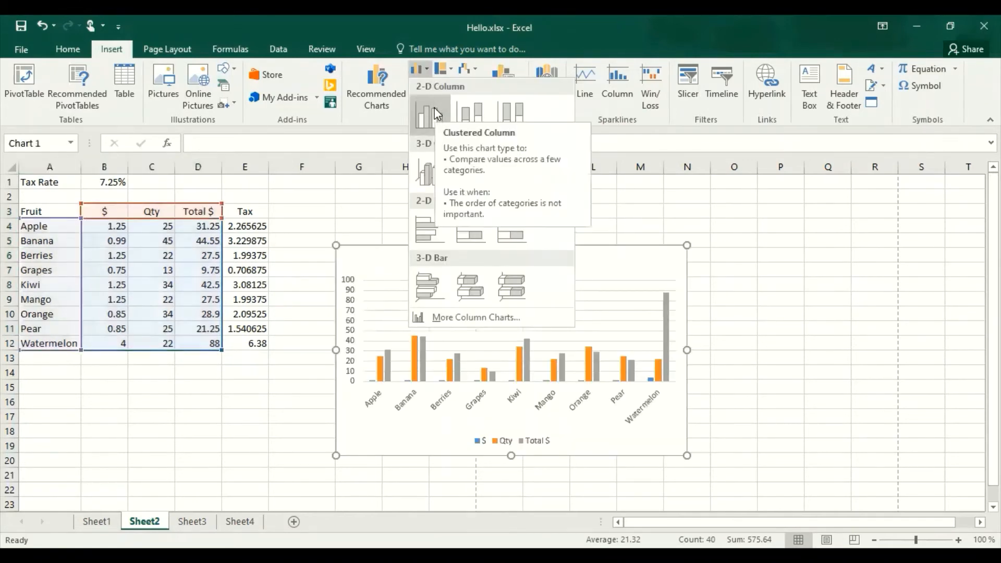
left_click(436, 114)
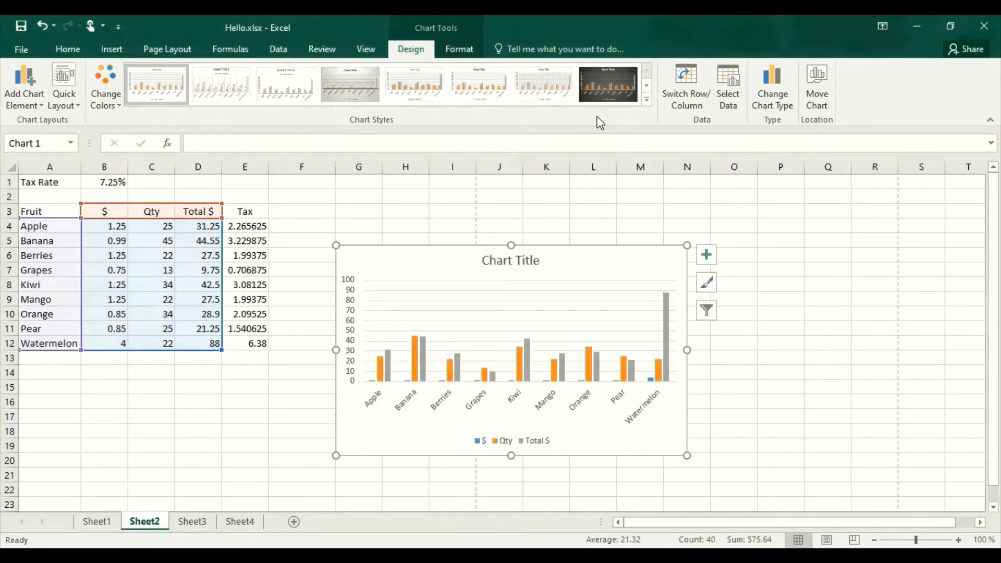
Exclude the $ series from the chart's data source, keeping Qty and Total $.
left_click(728, 83)
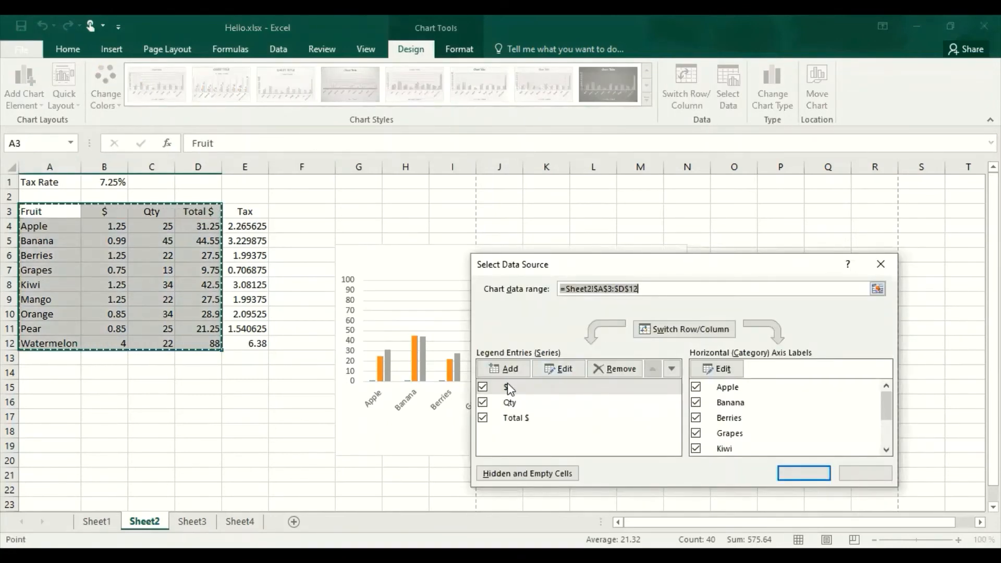
left_click(483, 387)
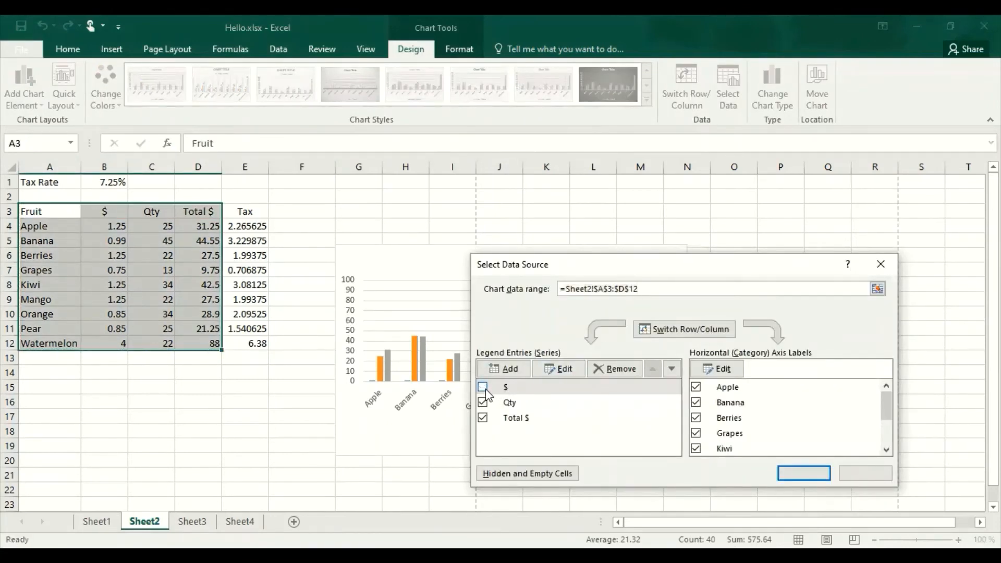
left_click(787, 472)
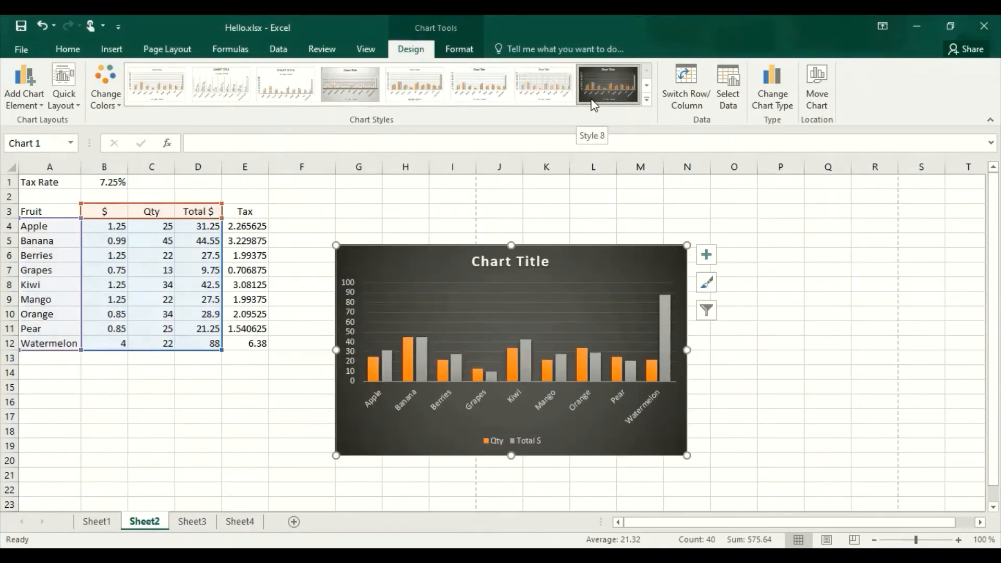
Apply Style 8 to the column chart and move the chart up beside the fruit table, starting around row 3.
left_click(600, 97)
left_click(722, 390)
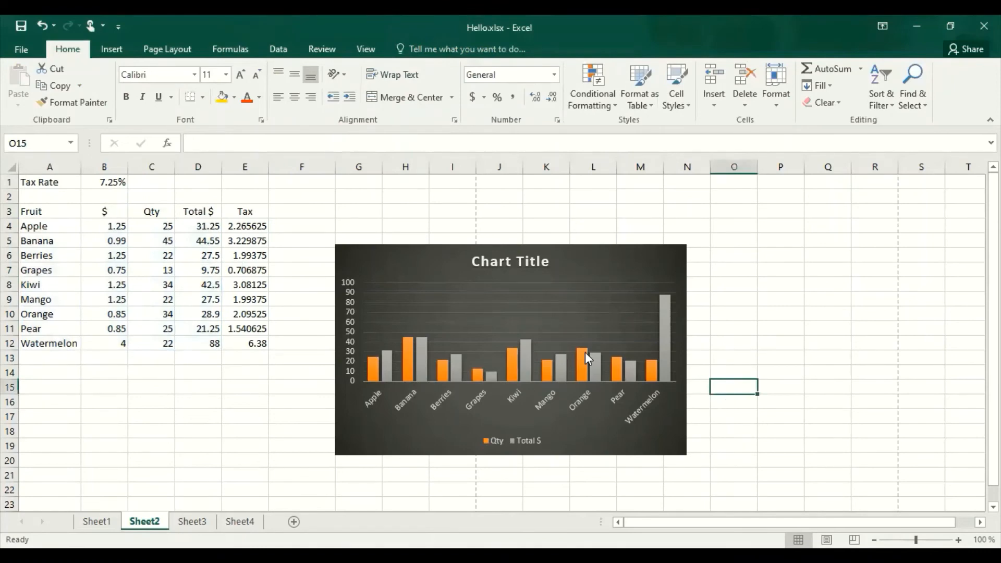
left_click_drag(585, 353, 546, 315)
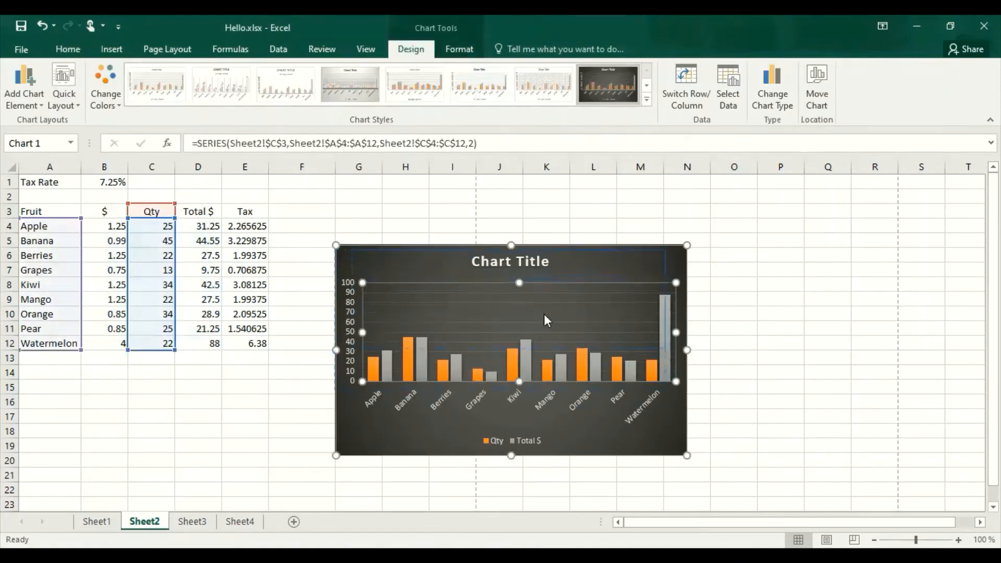
key("ctrl+z")
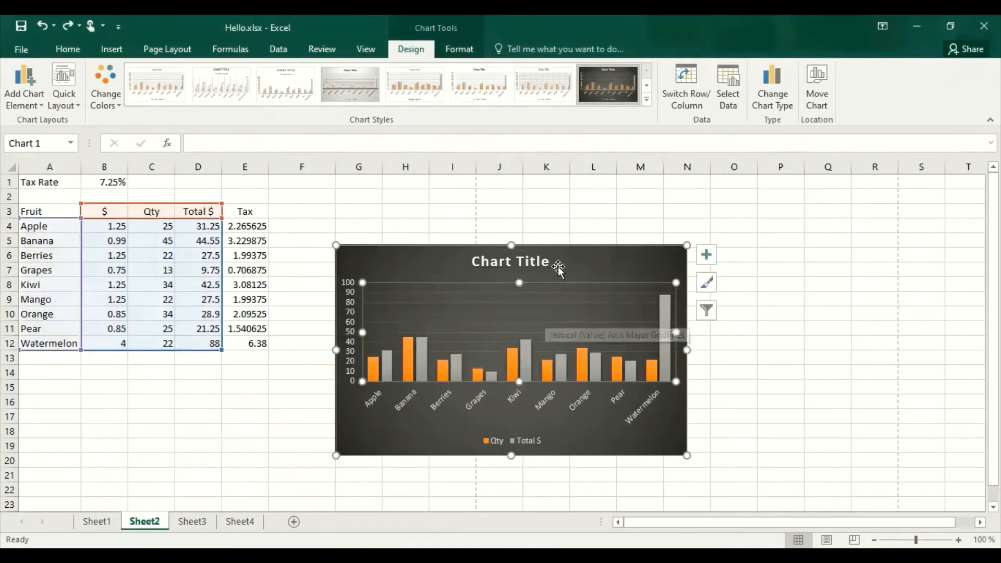
left_click_drag(671, 262, 652, 222)
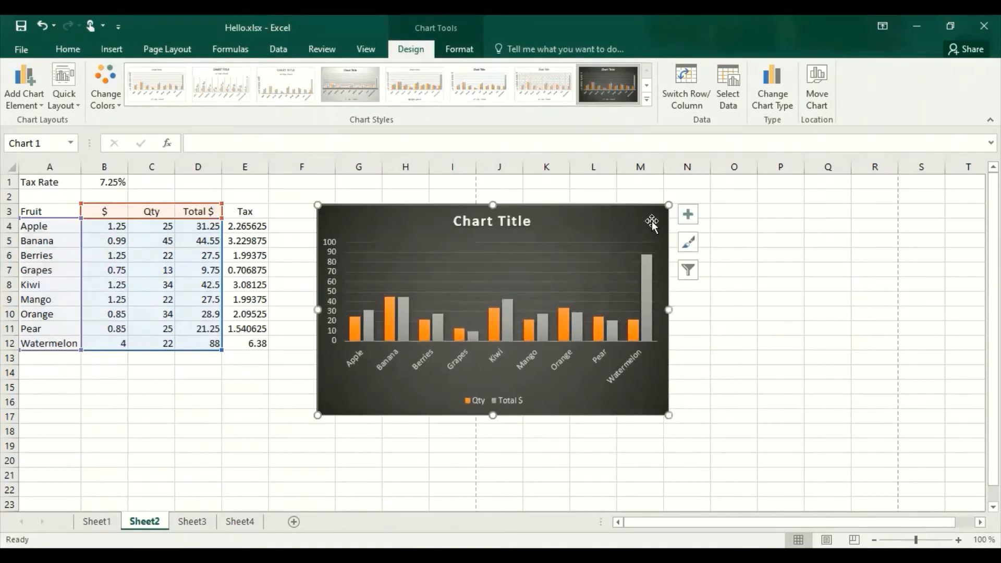
left_click(501, 314)
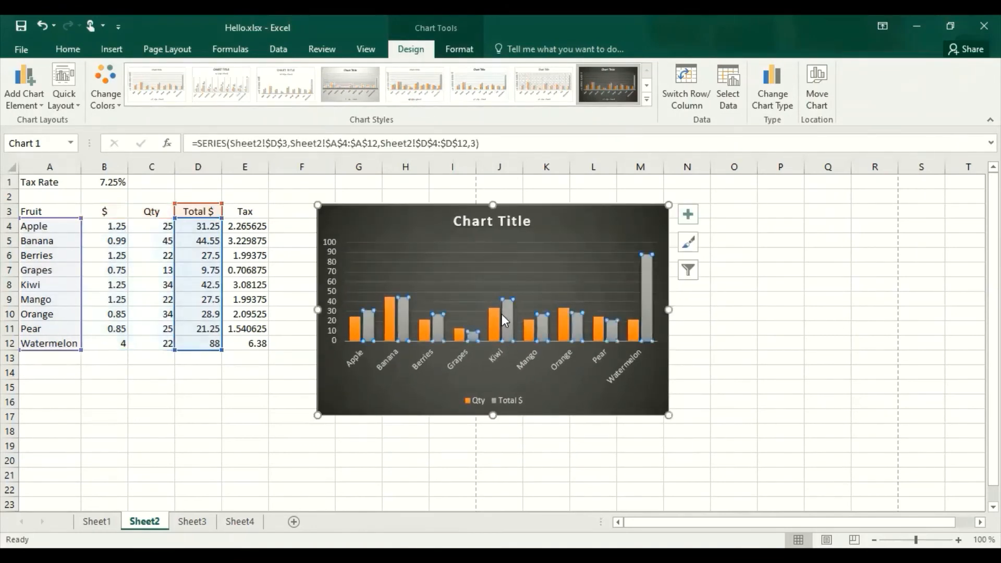
left_click(513, 318)
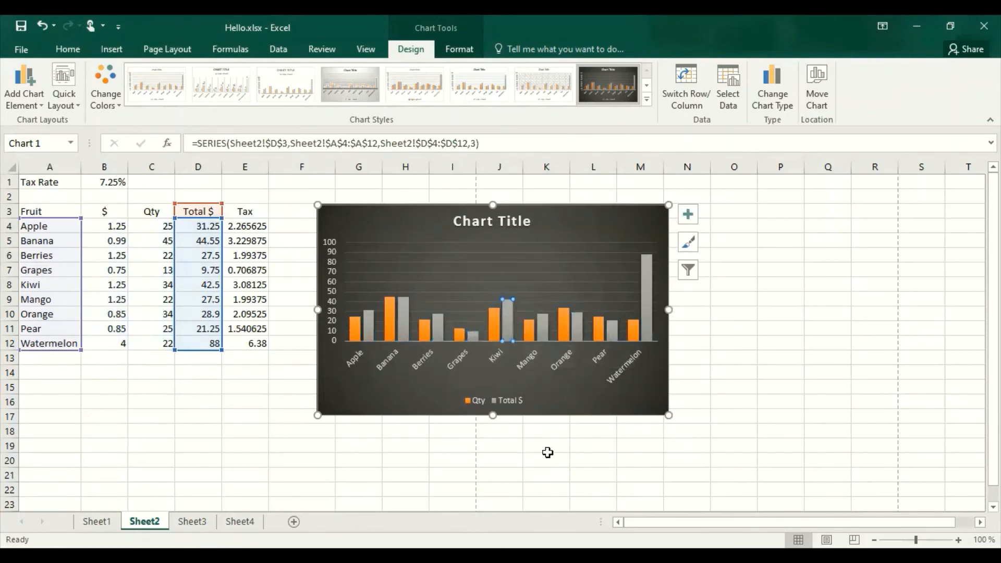
left_click(564, 464)
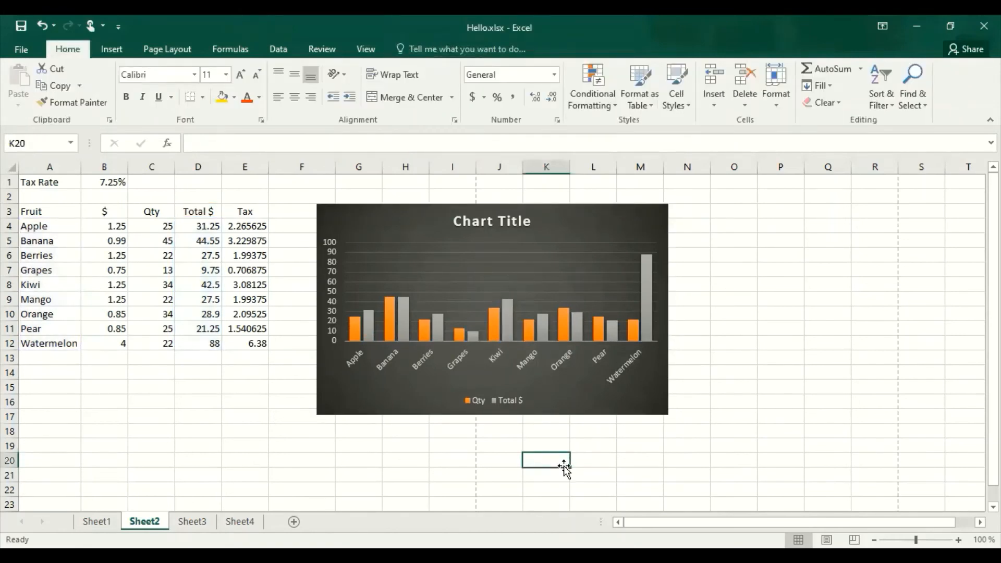
Replace the column chart's placeholder title with "Fruit Sales".
double_click(479, 221)
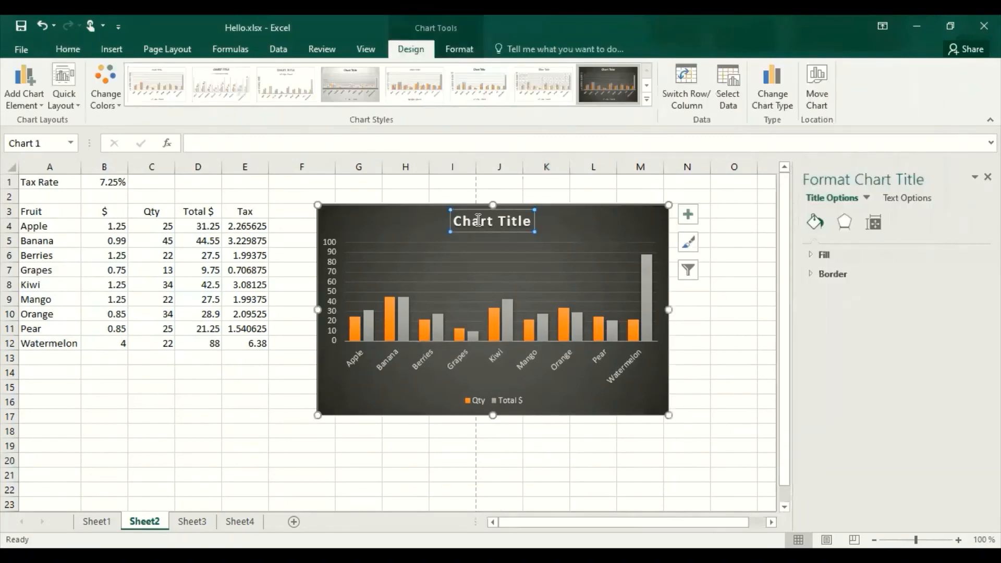
triple_click(507, 220)
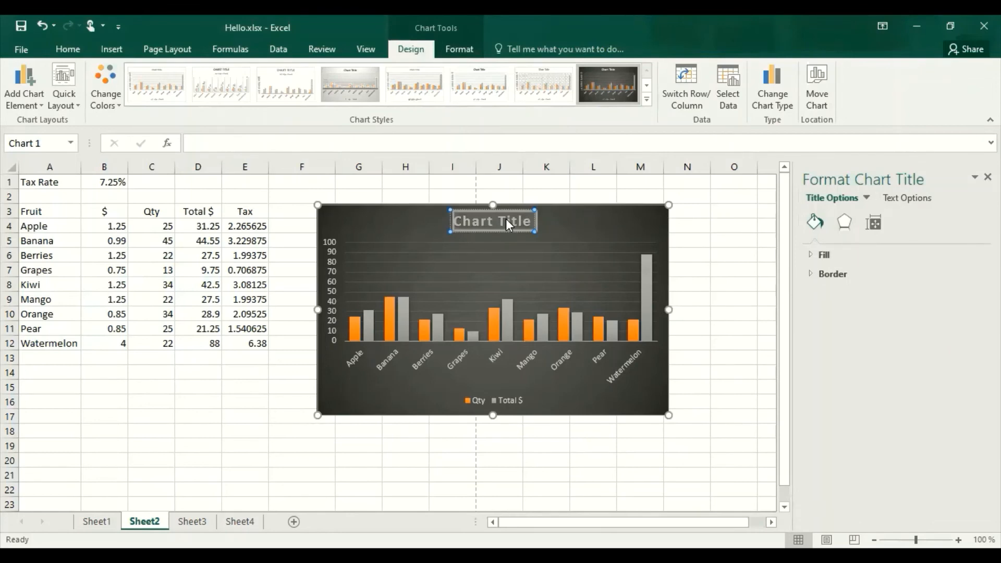
type("Fruits")
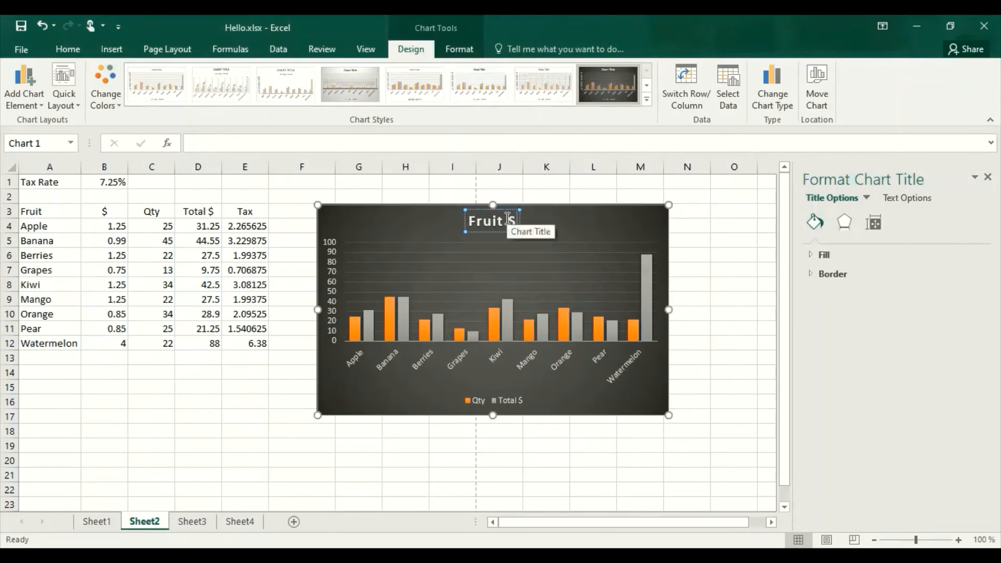
type("ales")
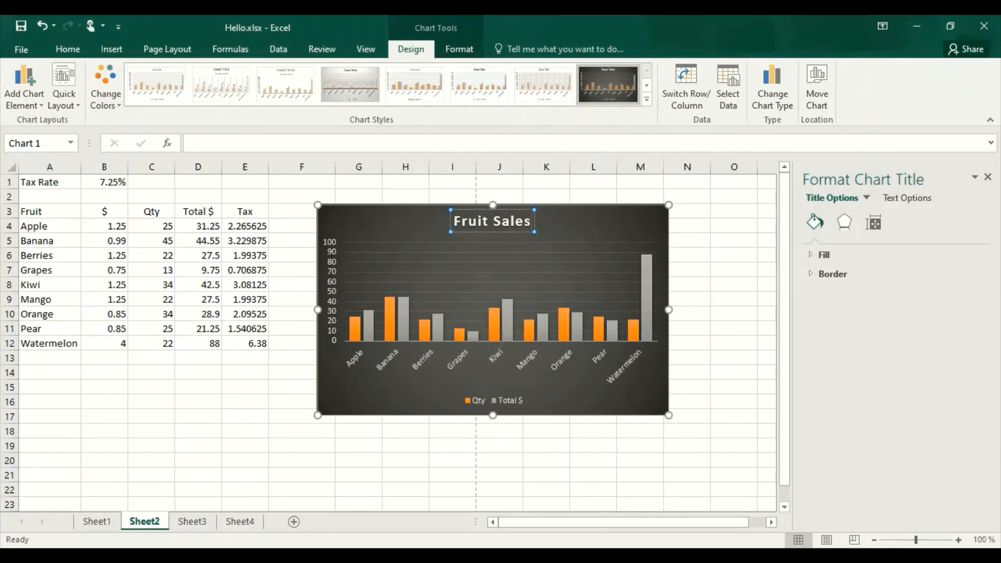
left_click(259, 387)
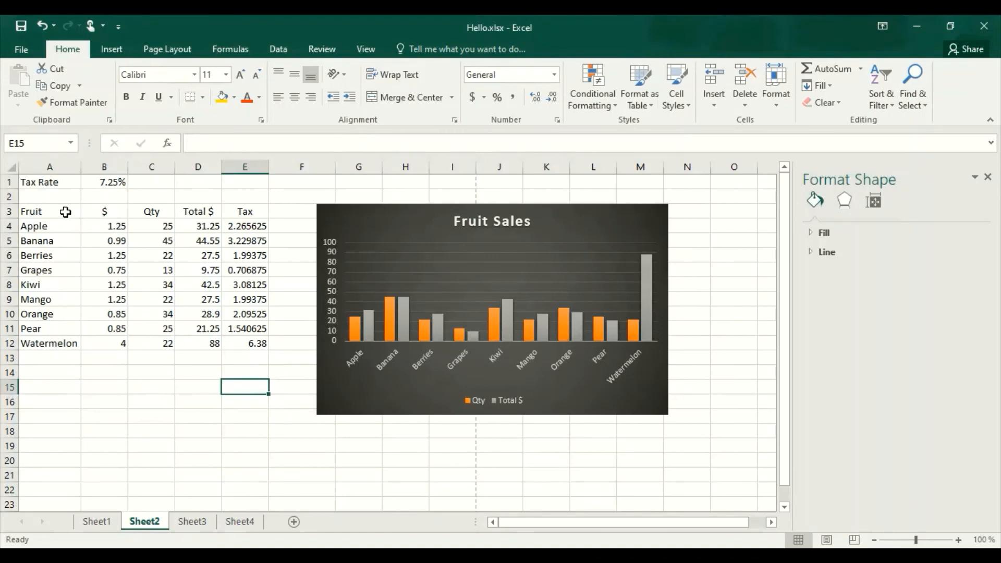
Insert a 2-D pie chart from the fruit names in A4:A12 and the totals in D4:D12.
left_click_drag(61, 226, 73, 342)
left_click(83, 373)
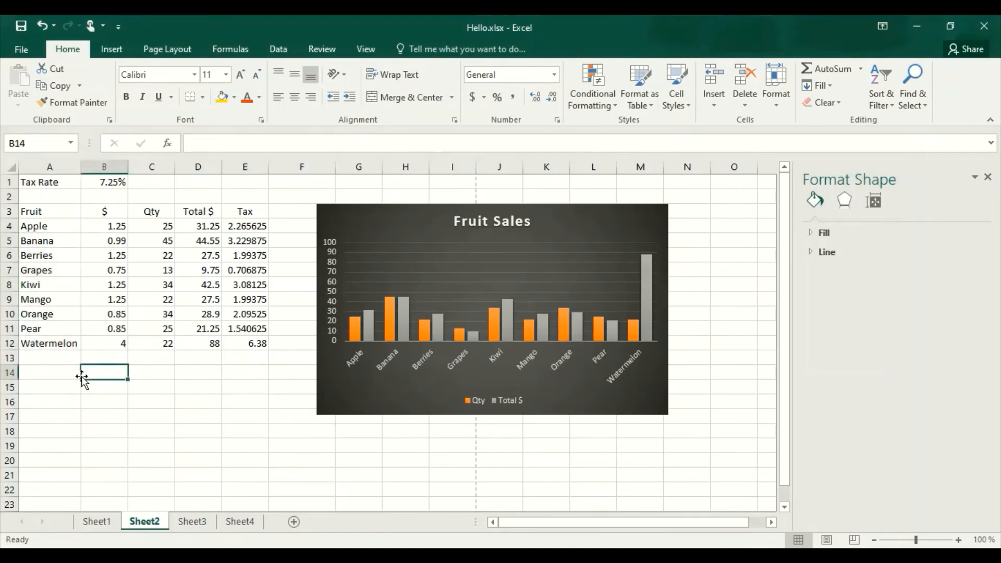
left_click(45, 212)
left_click_drag(40, 225, 62, 341)
key("ctrl+q")
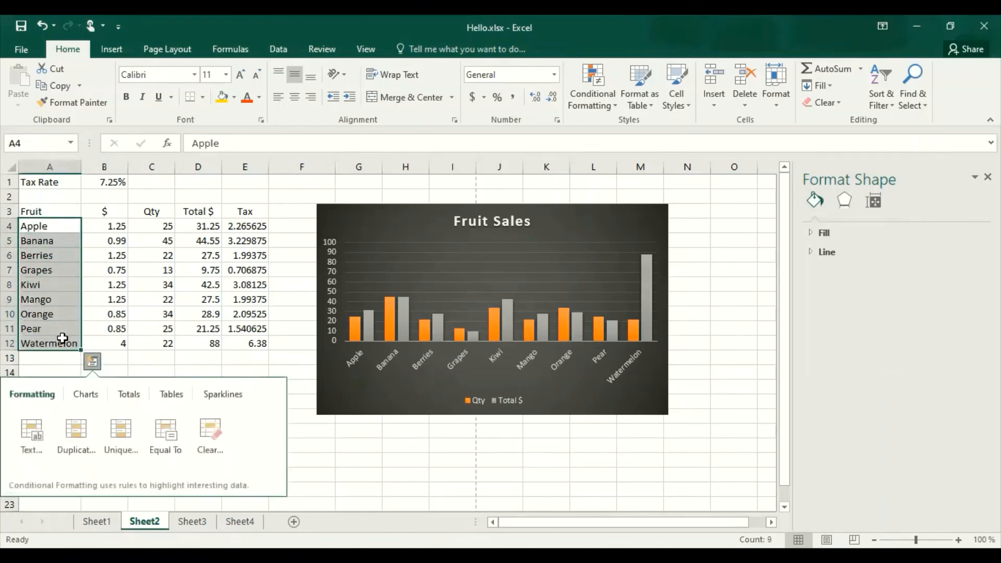
left_click_drag(210, 226, 212, 347)
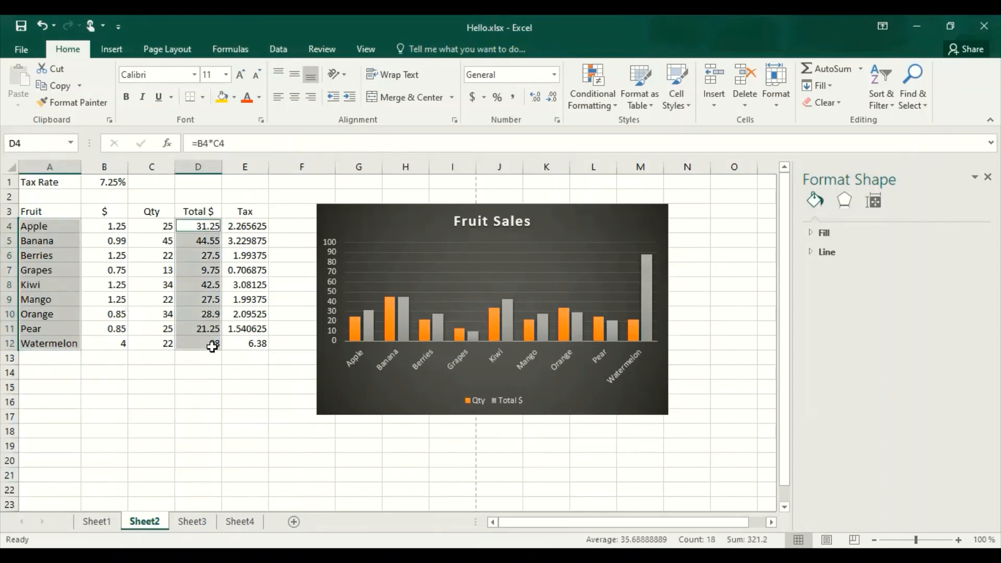
left_click(115, 49)
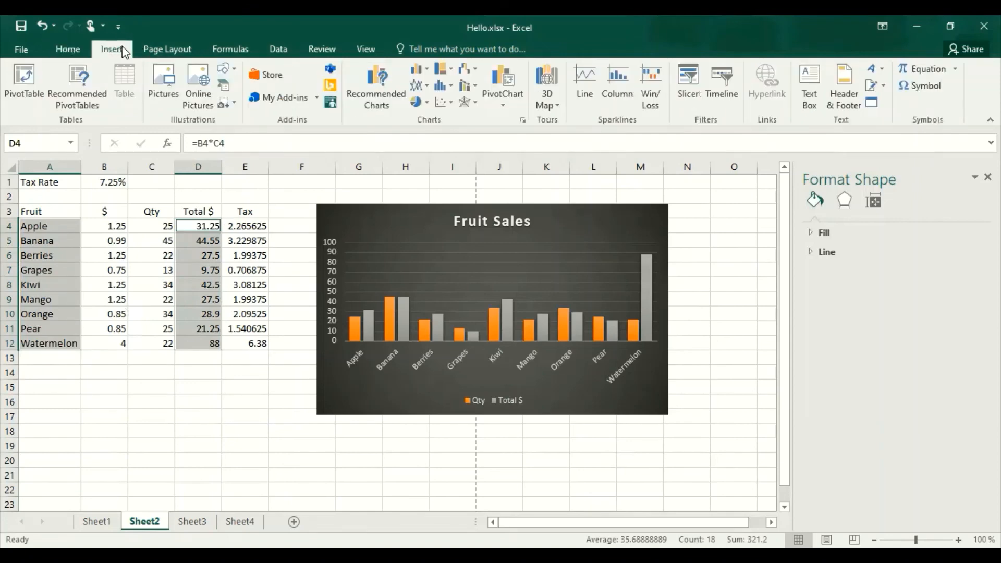
left_click(415, 102)
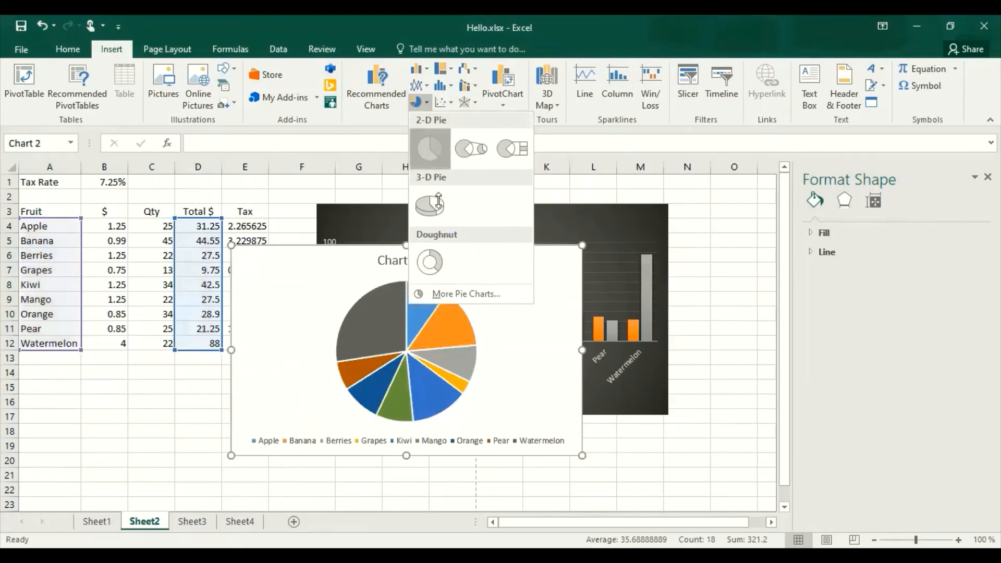
left_click(429, 150)
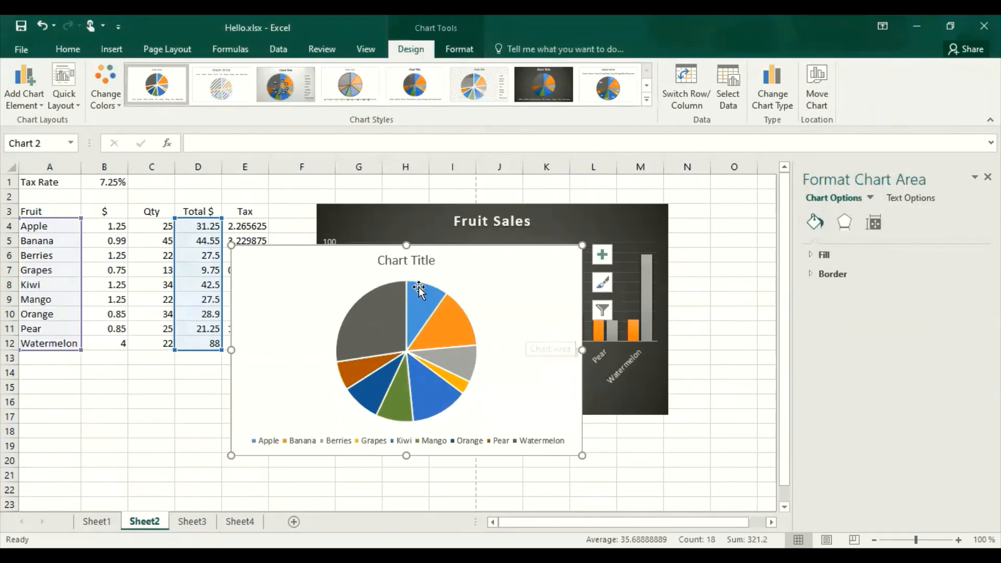
Replace the pie chart's placeholder title, entering "Fruit S" as the start of the new one.
left_click(417, 261)
left_click(417, 261)
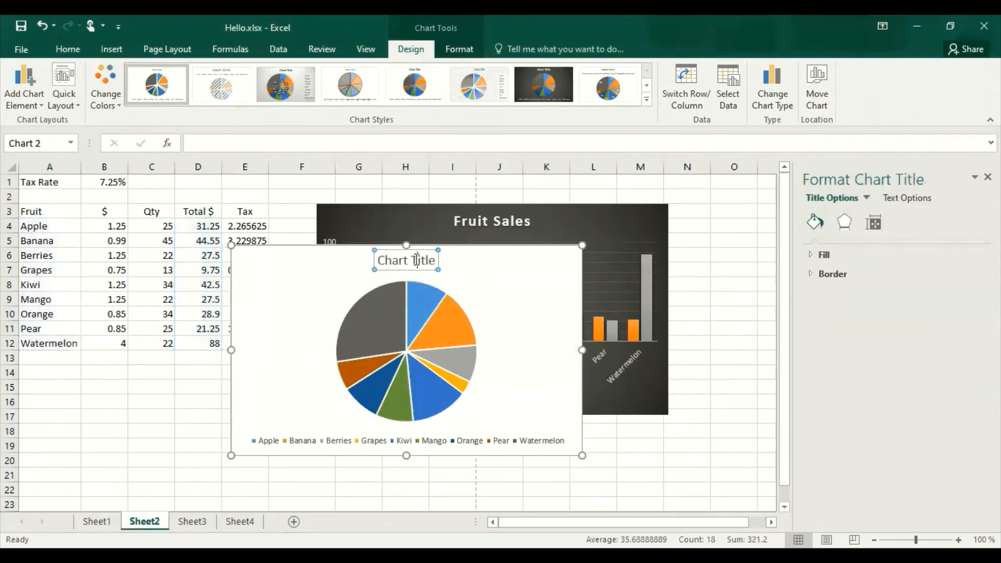
triple_click(416, 260)
type("Fruit S")
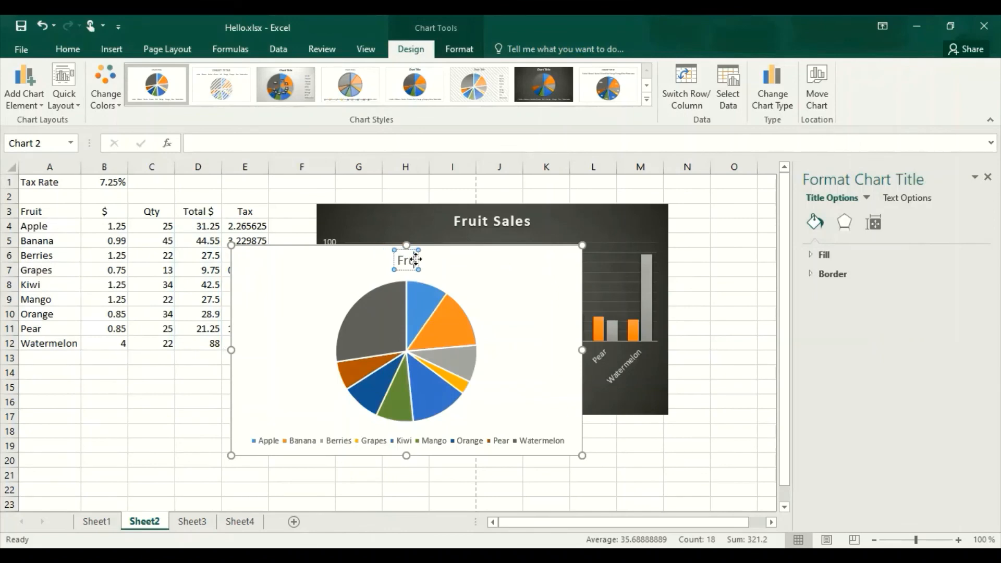